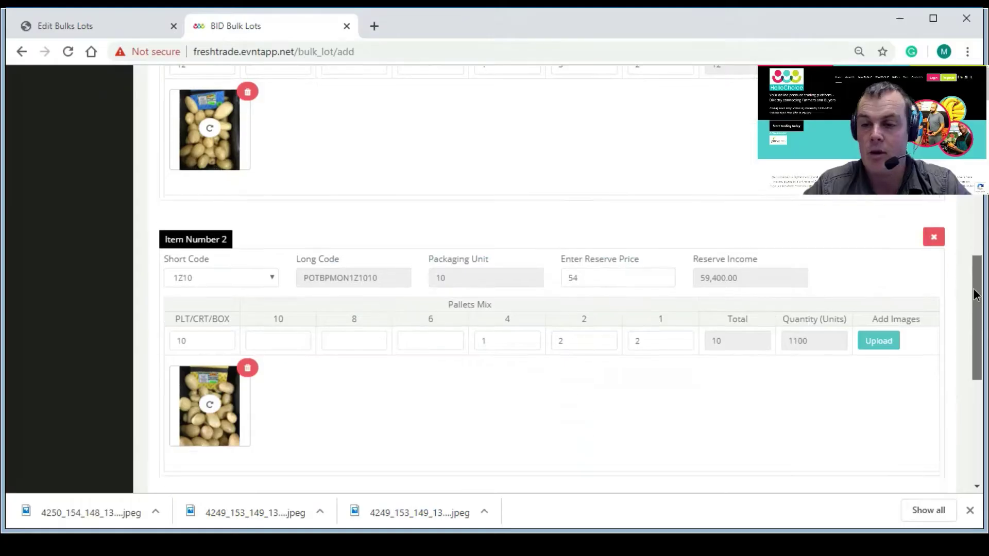
Scroll through the BID Marketplace listing of potato lots #4283, #4284 and #4285.
drag(973, 292, 974, 376)
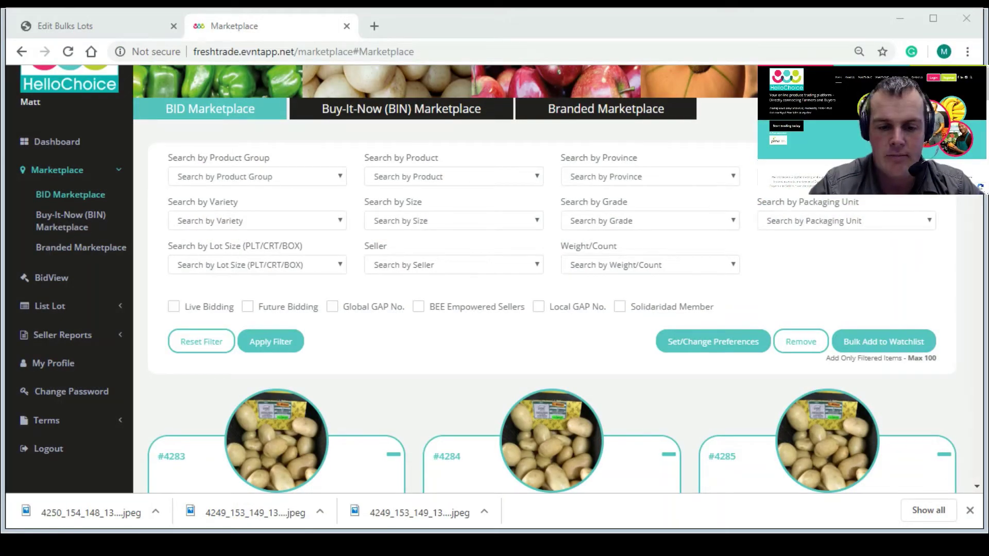
From the seller dashboard, open the BIN Lots form under List Lot.
click(943, 242)
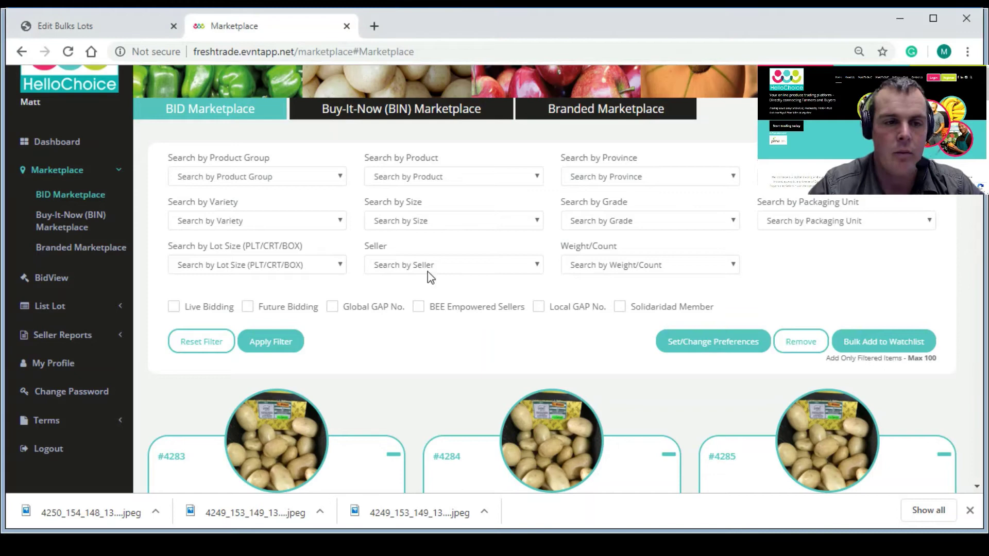
click(50, 146)
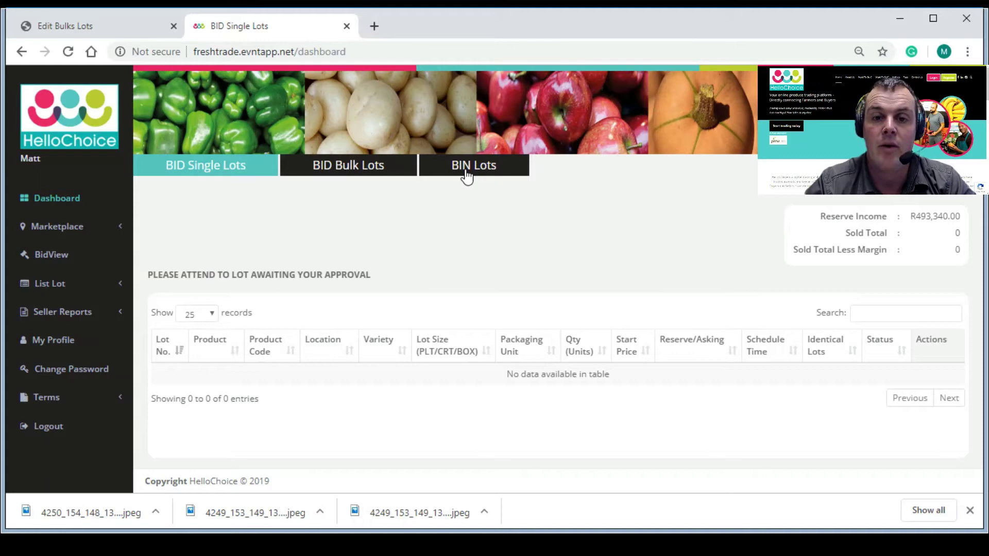
click(48, 295)
click(56, 350)
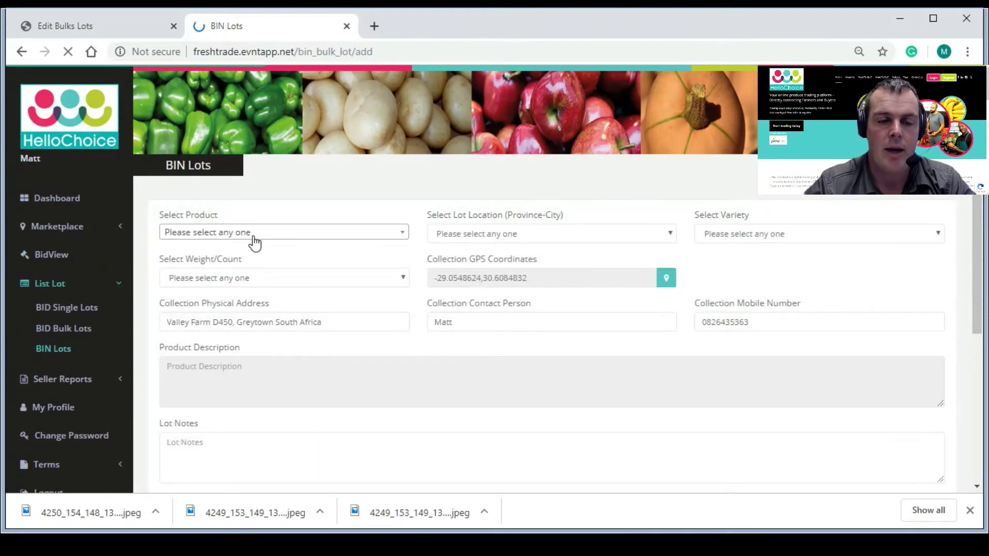
Choose Butternut 7Kg Bag, location KwaZulu-Natal - Eston, variety Apollo and weight/count 112.
click(252, 234)
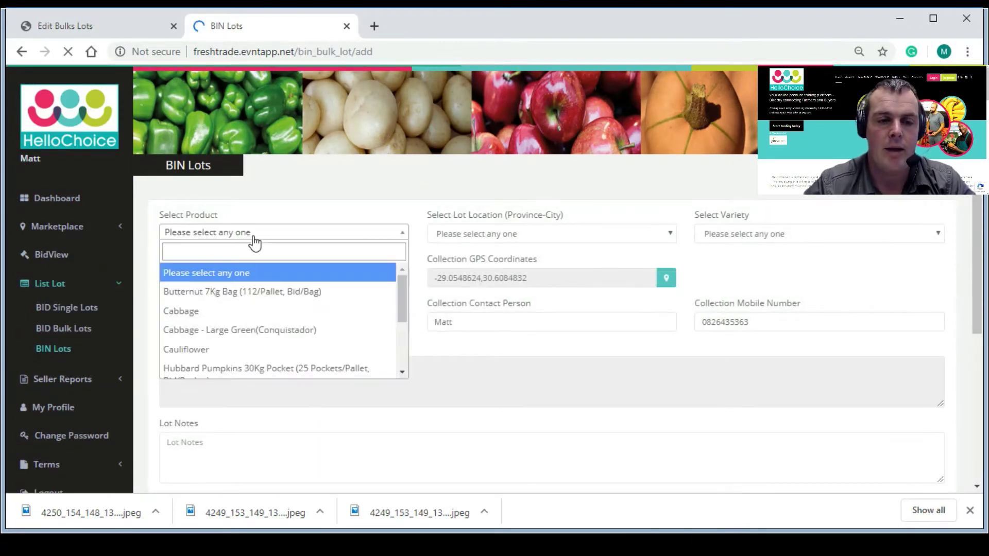
click(253, 293)
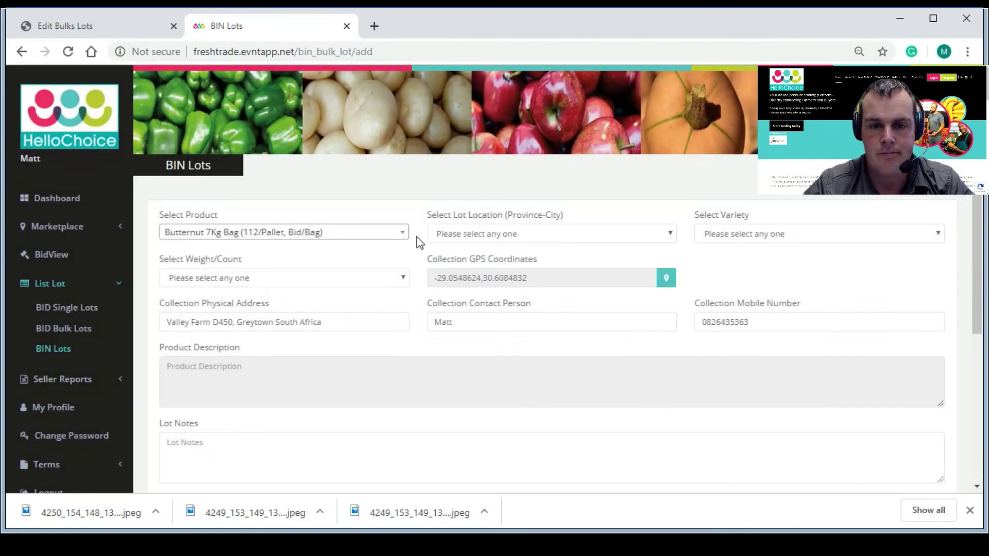
click(464, 235)
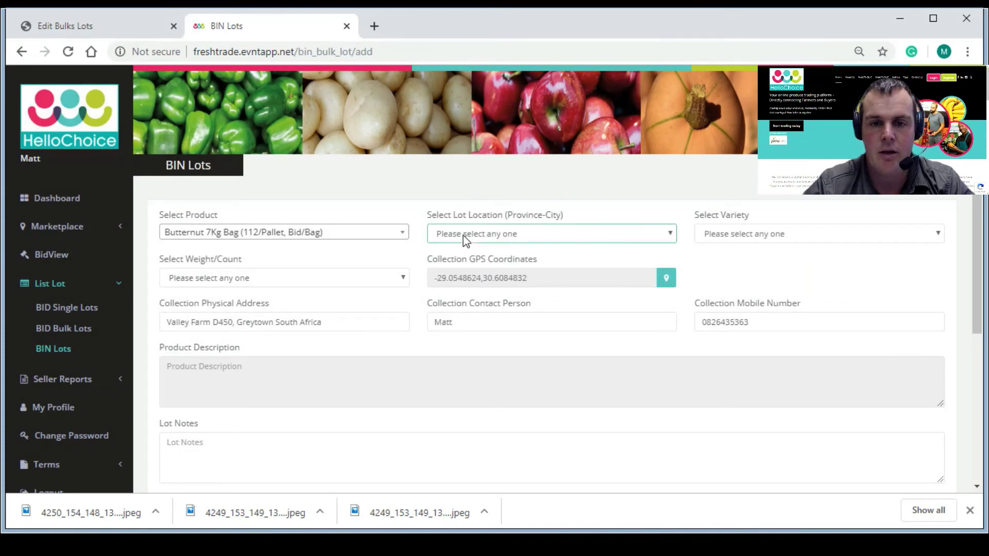
click(479, 265)
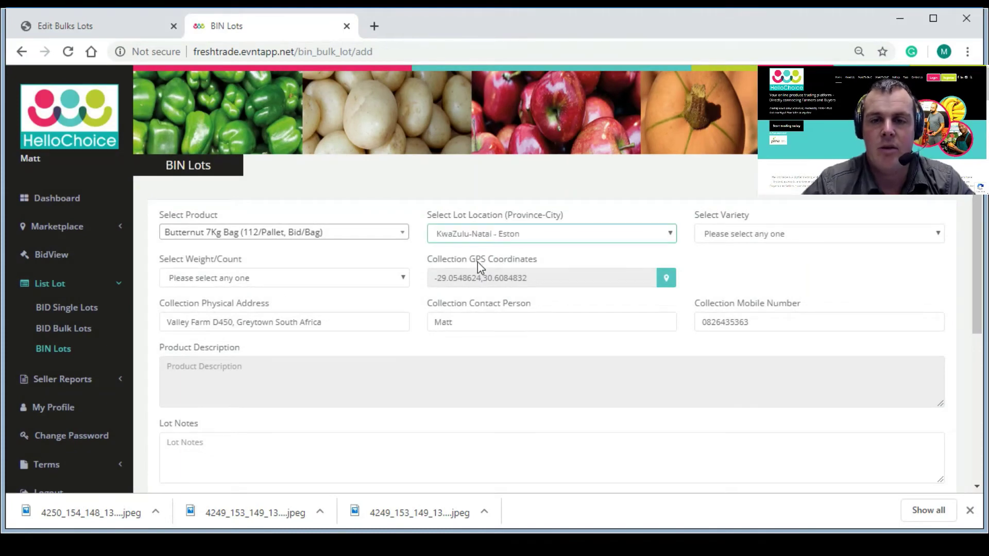
click(820, 231)
click(799, 266)
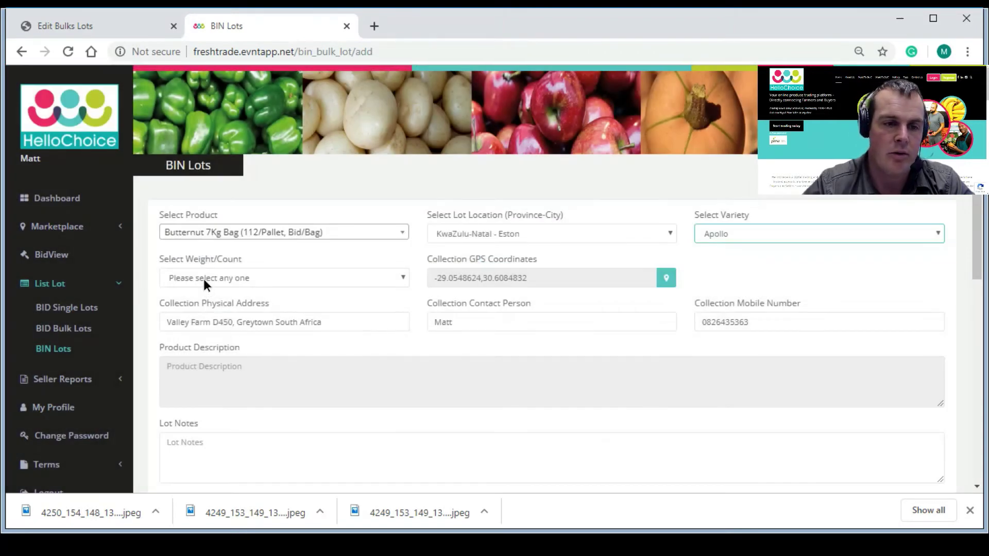
click(204, 283)
click(199, 304)
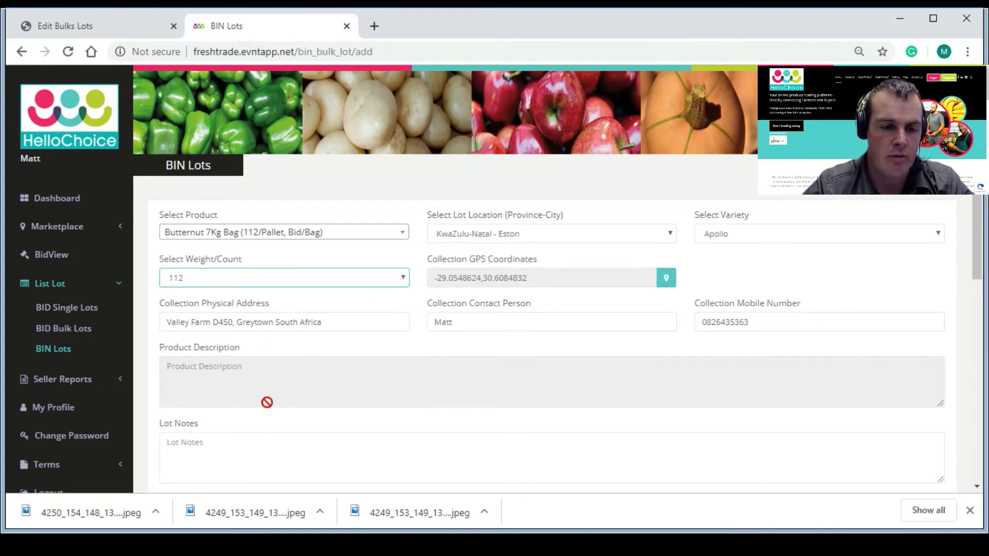
Set the lot schedule to start at a specific date and time.
scroll(667, 243, down, 2)
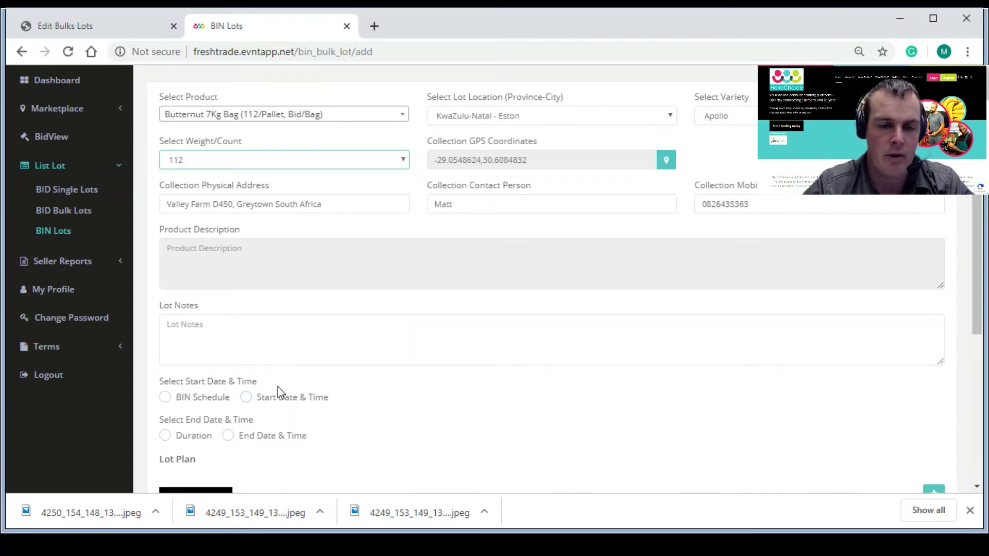
click(202, 407)
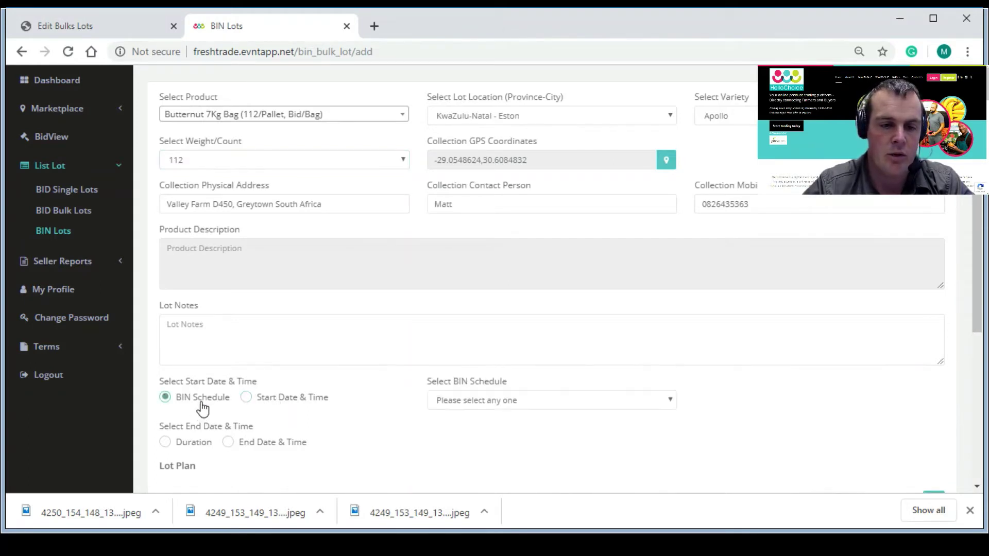
click(553, 404)
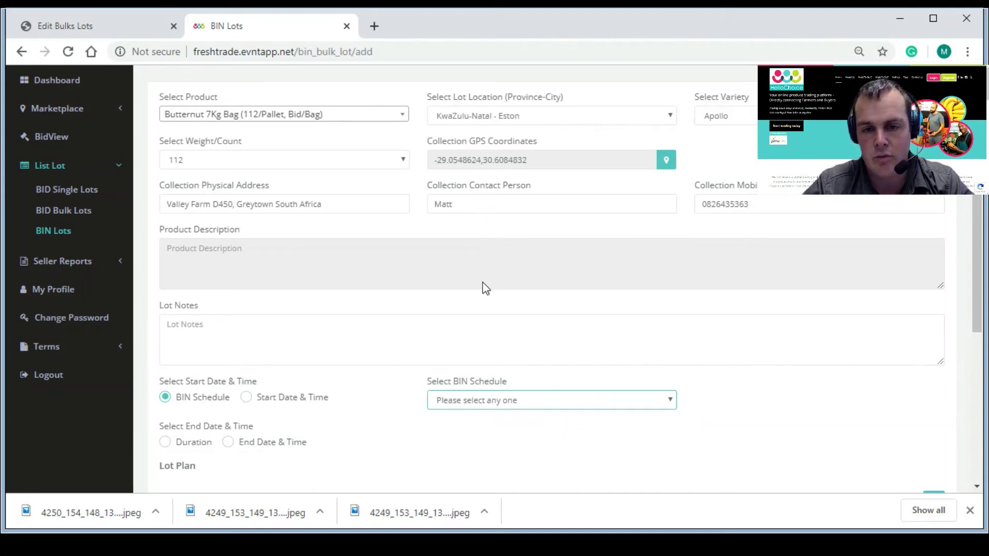
click(281, 398)
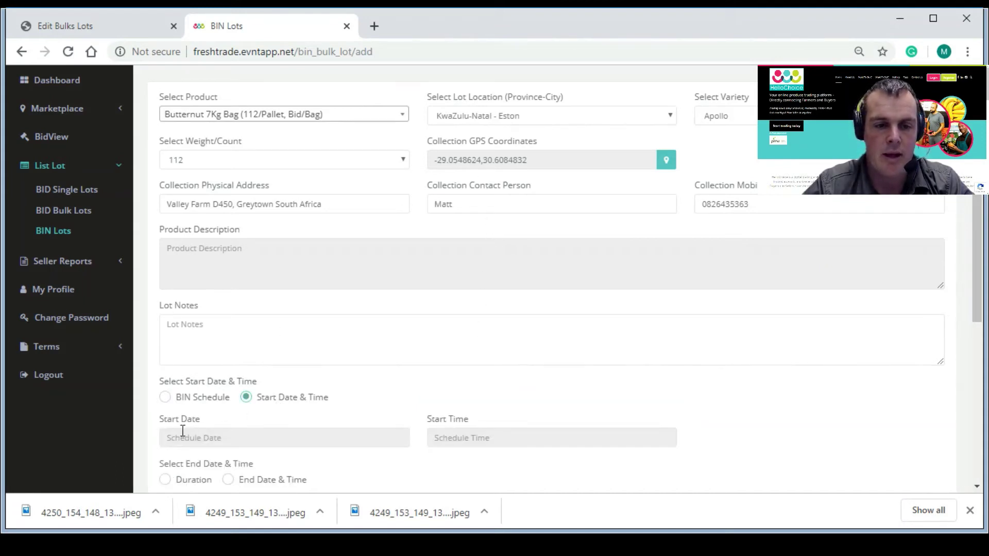
click(178, 483)
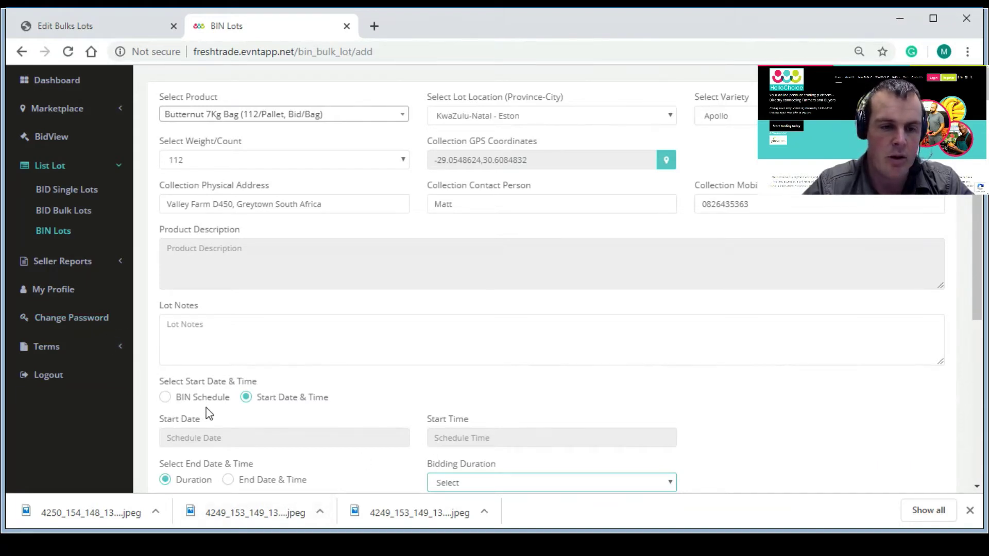
click(305, 415)
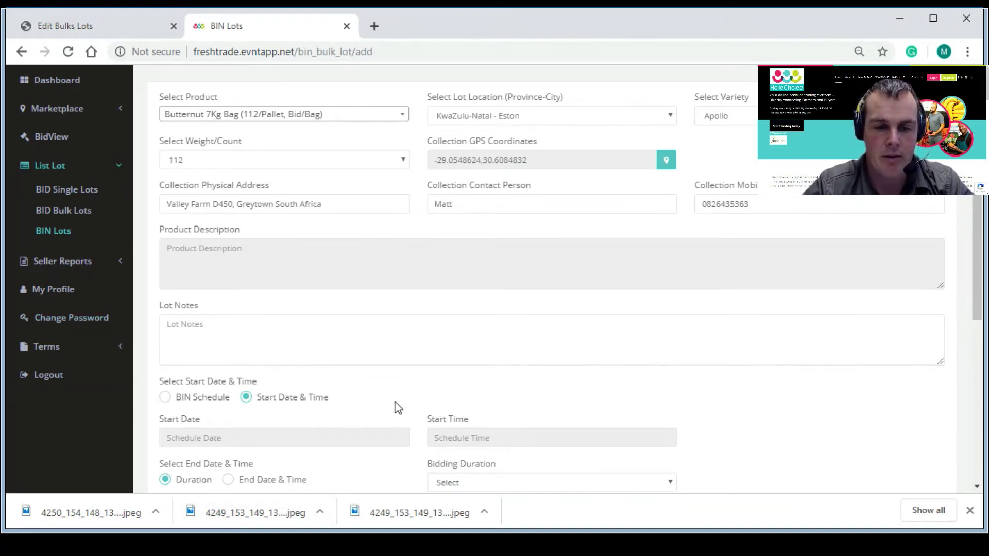
Set the lot start to 13 December 2019 at 01:25.
click(266, 438)
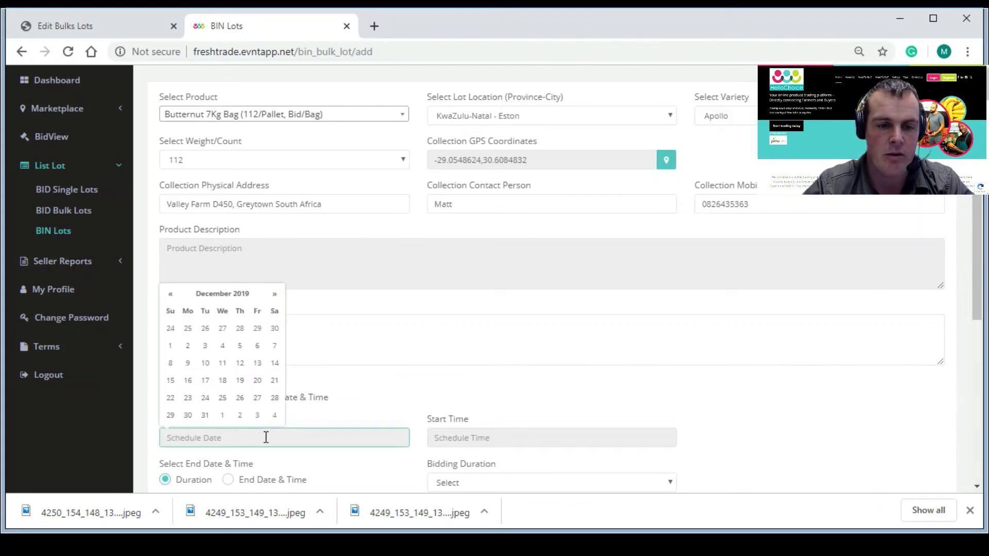
click(257, 366)
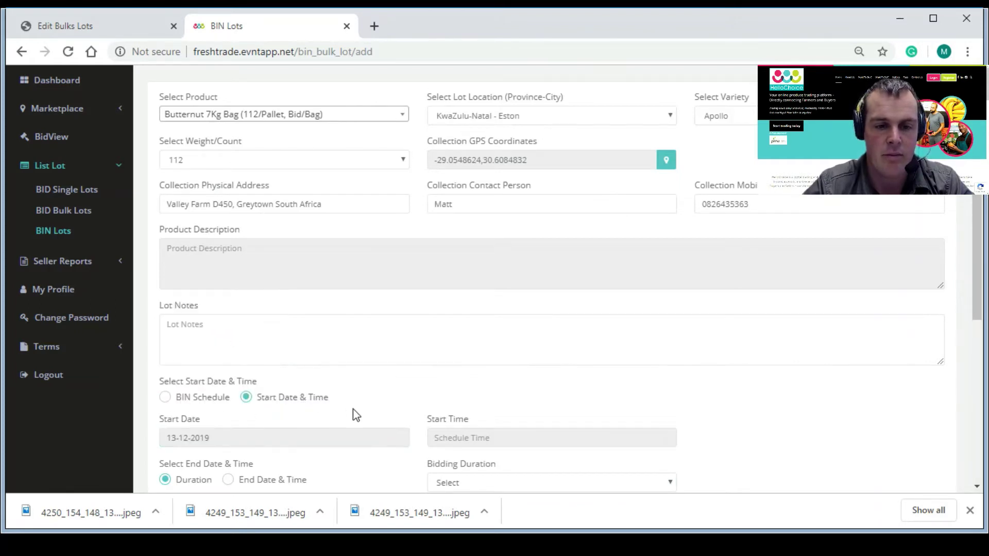
click(441, 435)
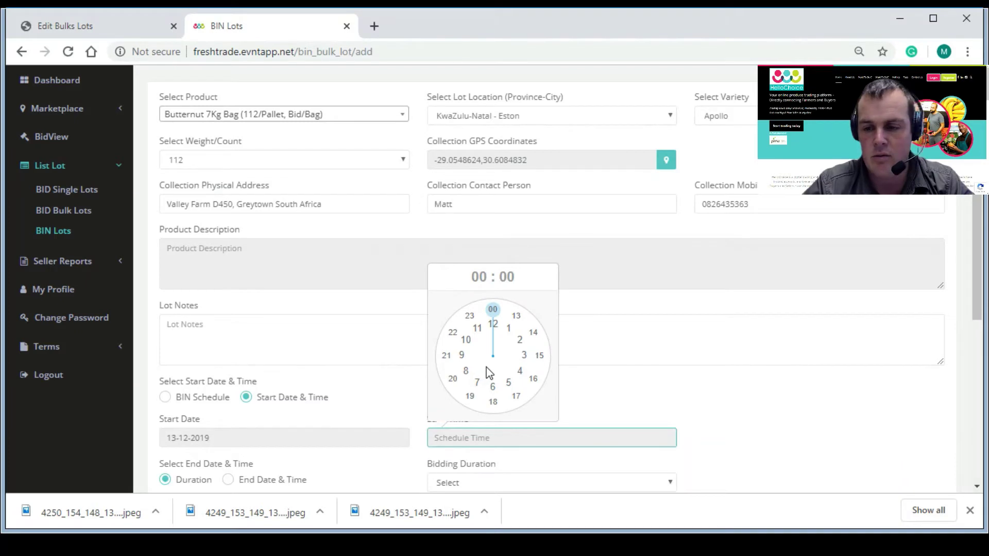
click(509, 330)
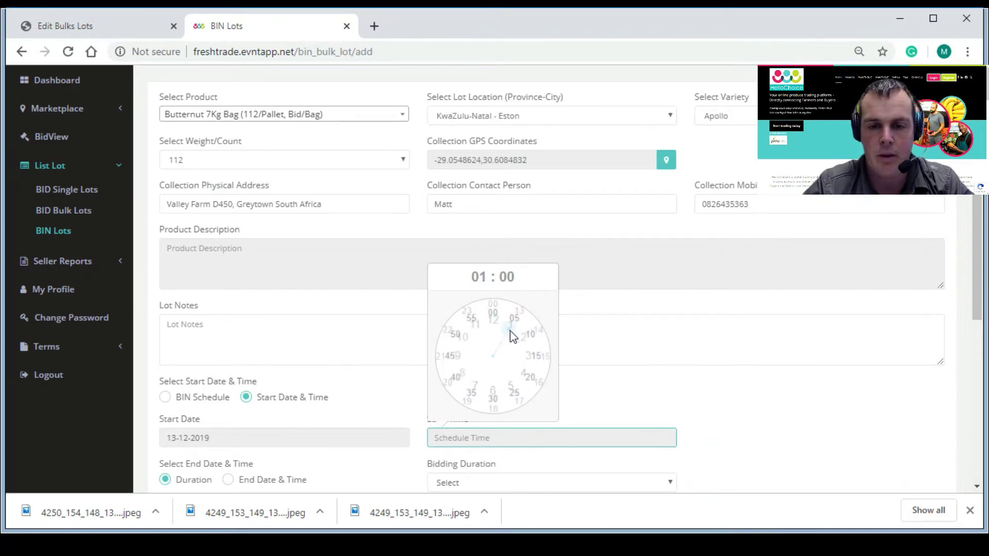
click(517, 397)
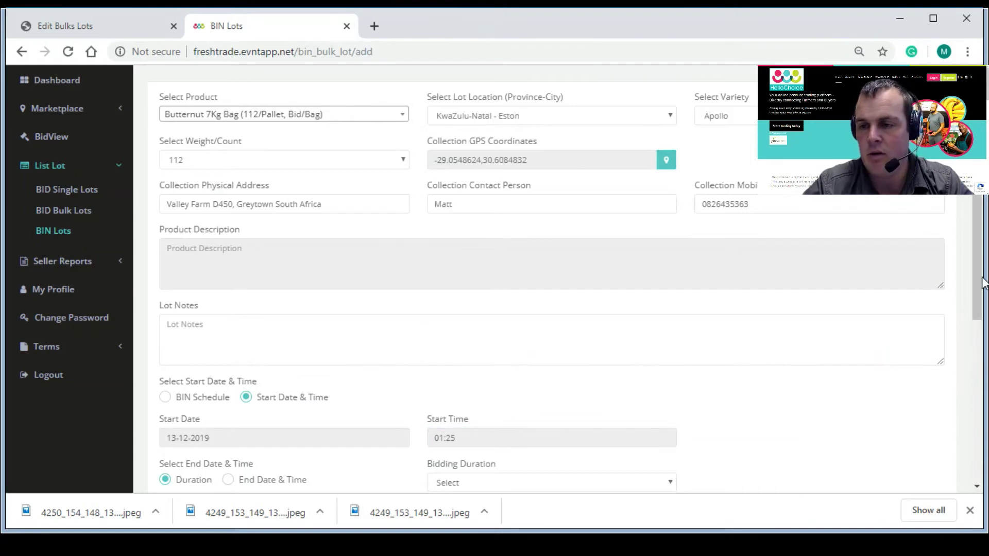
Make bidding end at a specific time: 27 December 2019, 00:00.
drag(983, 282, 977, 344)
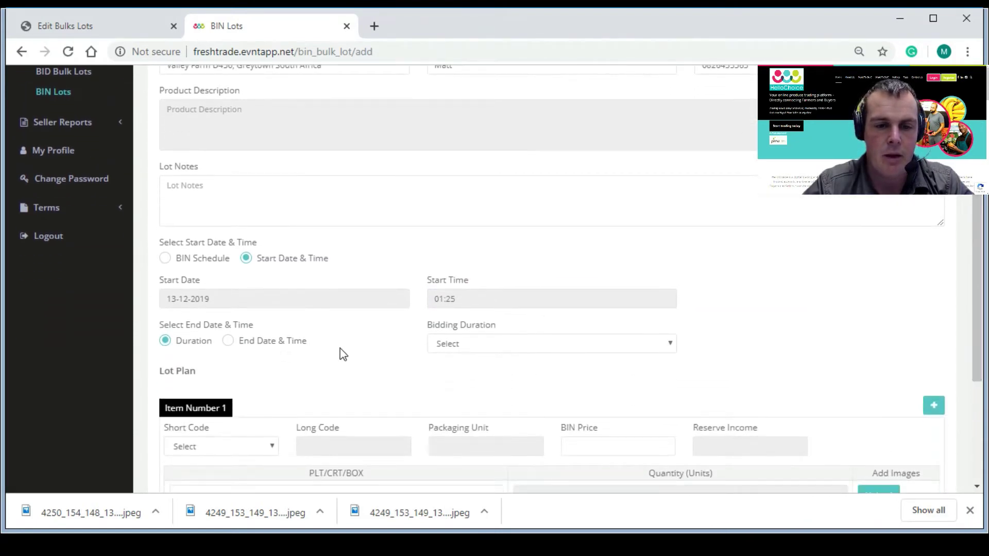
click(246, 345)
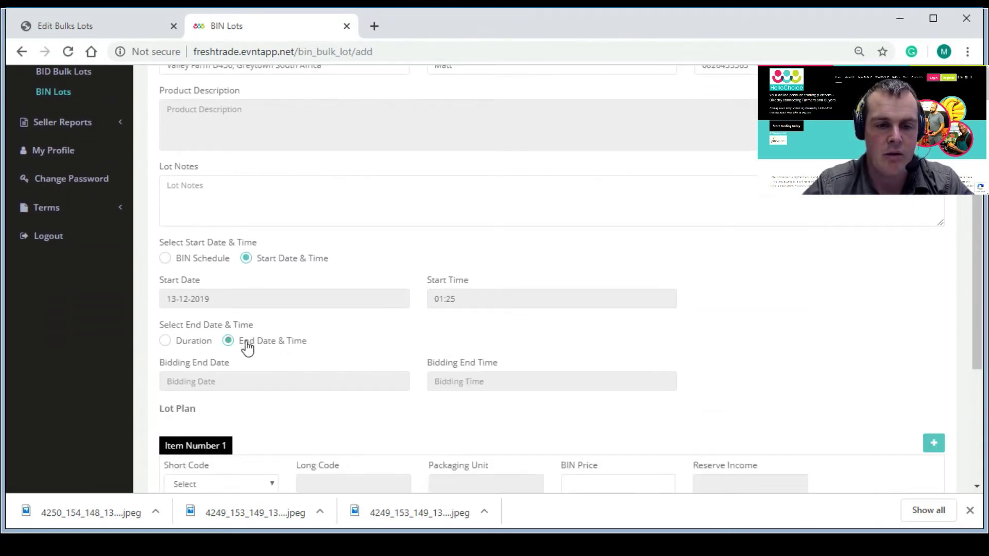
click(238, 376)
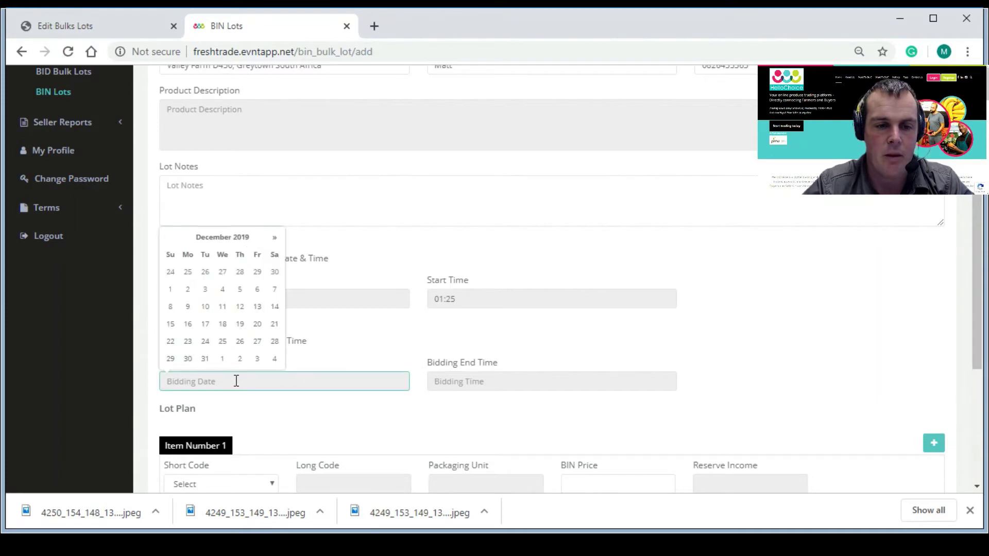
click(257, 307)
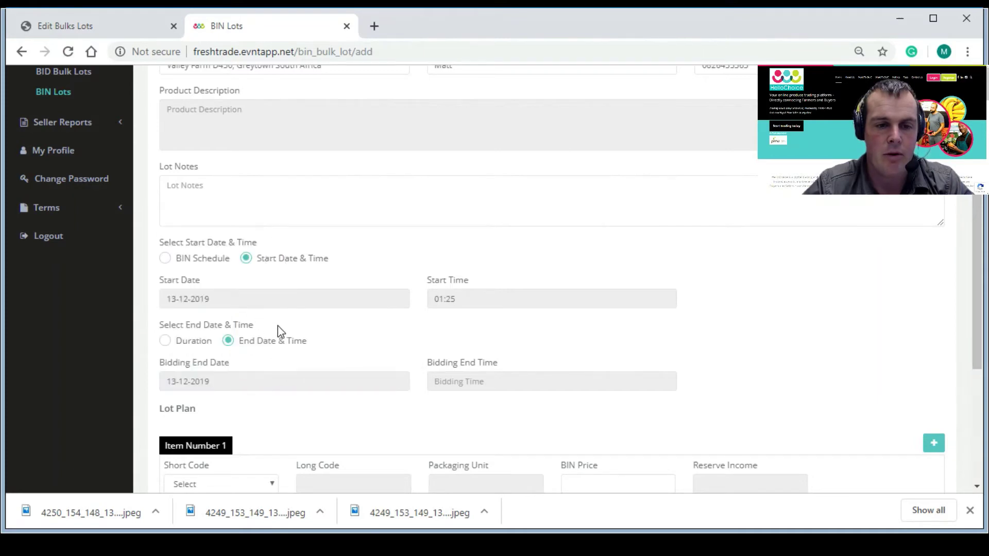
click(208, 381)
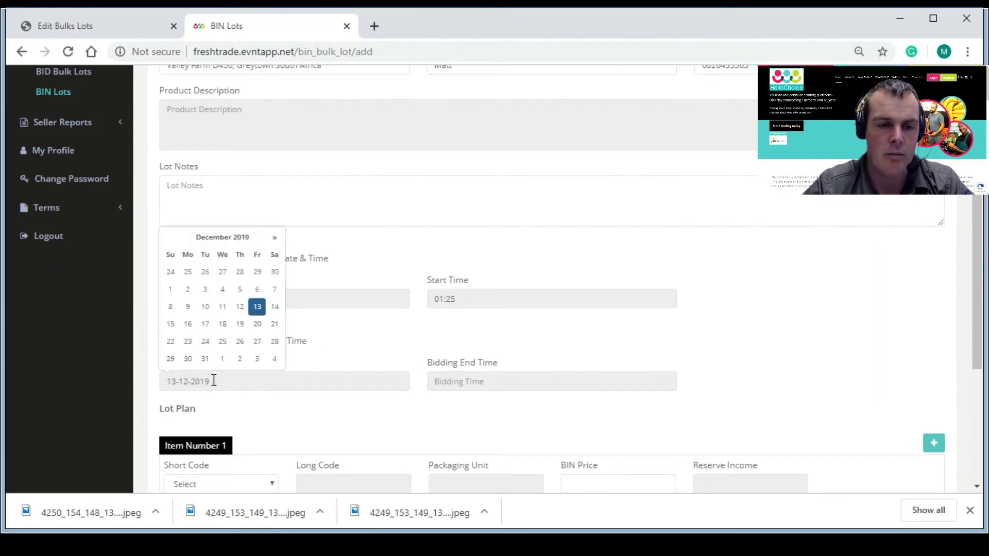
click(256, 341)
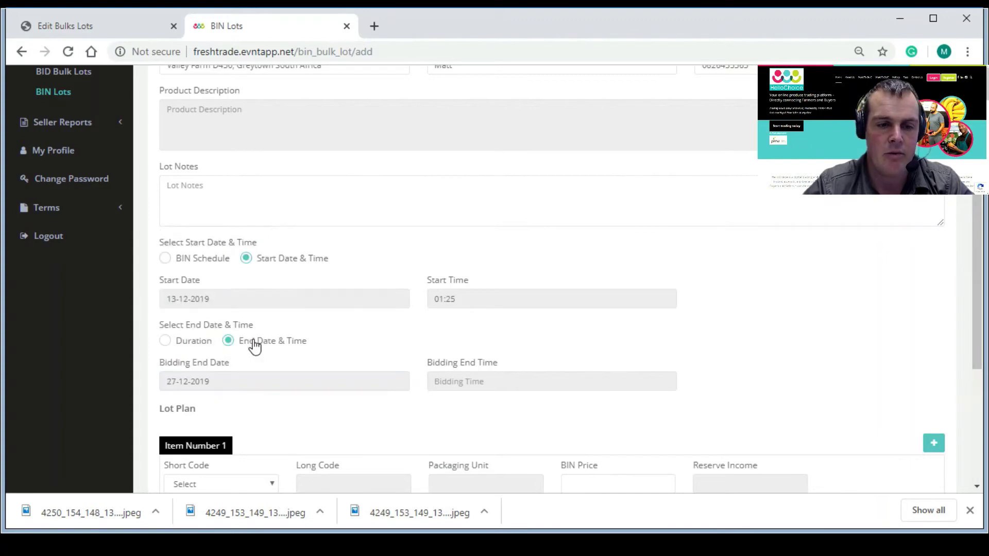
click(485, 381)
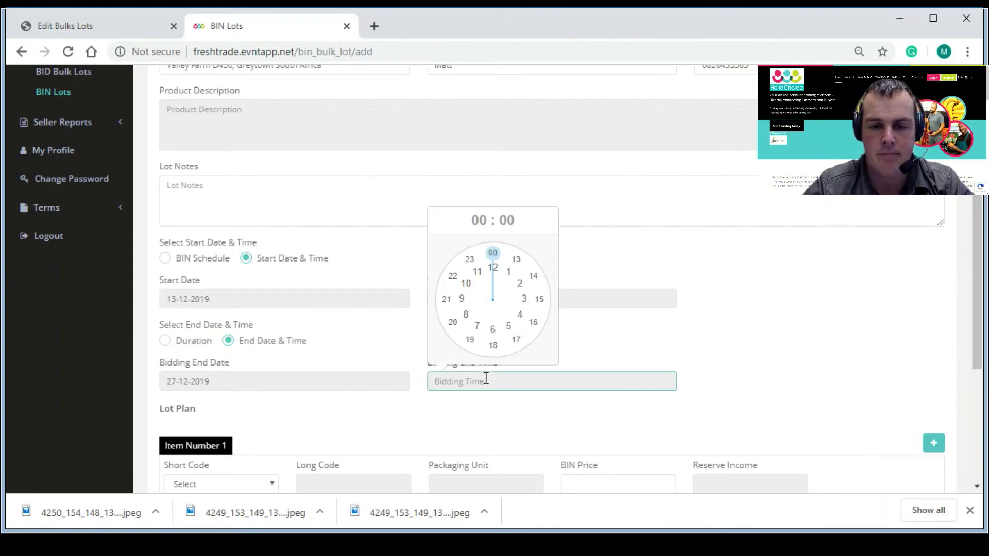
click(493, 253)
click(493, 254)
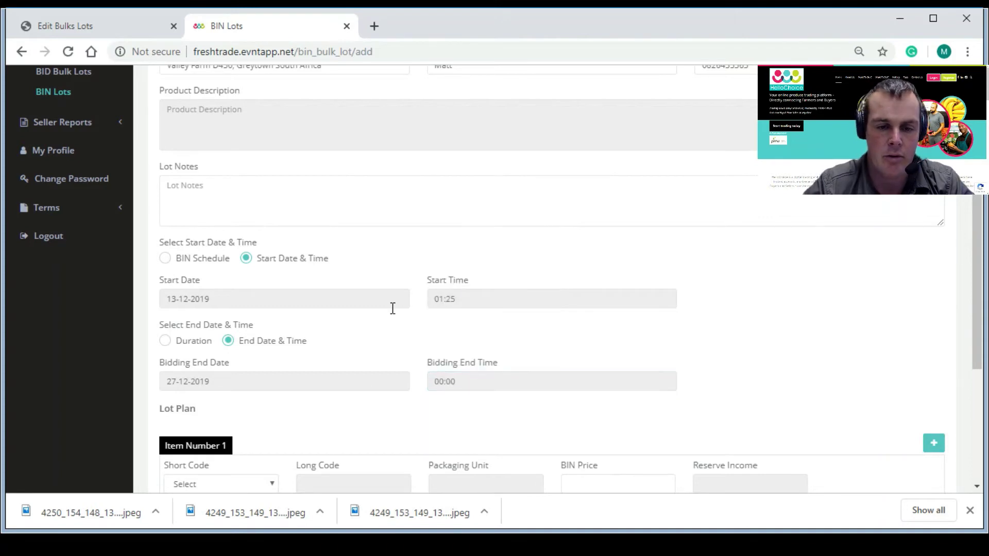
Select short code 1LKB7 for item 1 and enter a BIN price of 45.
click(265, 484)
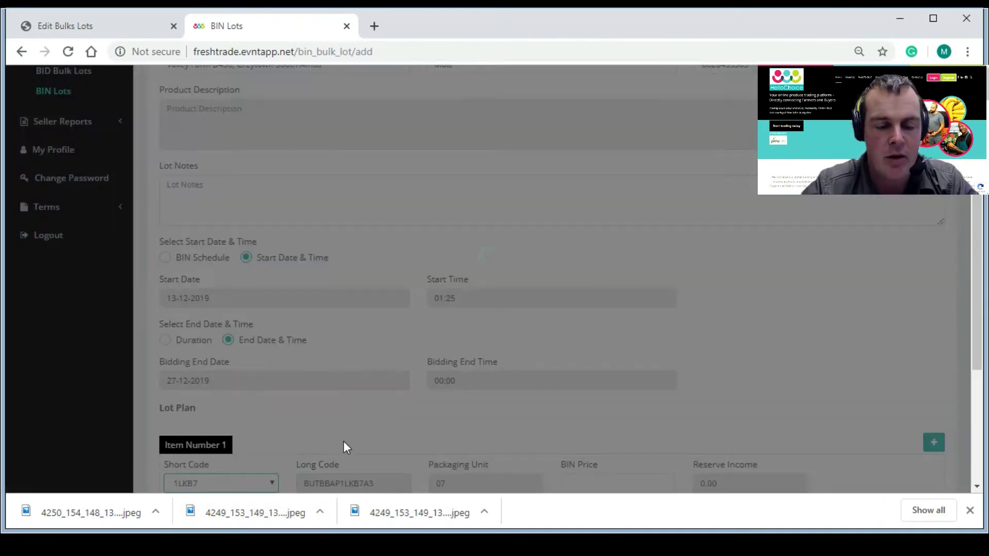
scroll(973, 197, down, 3)
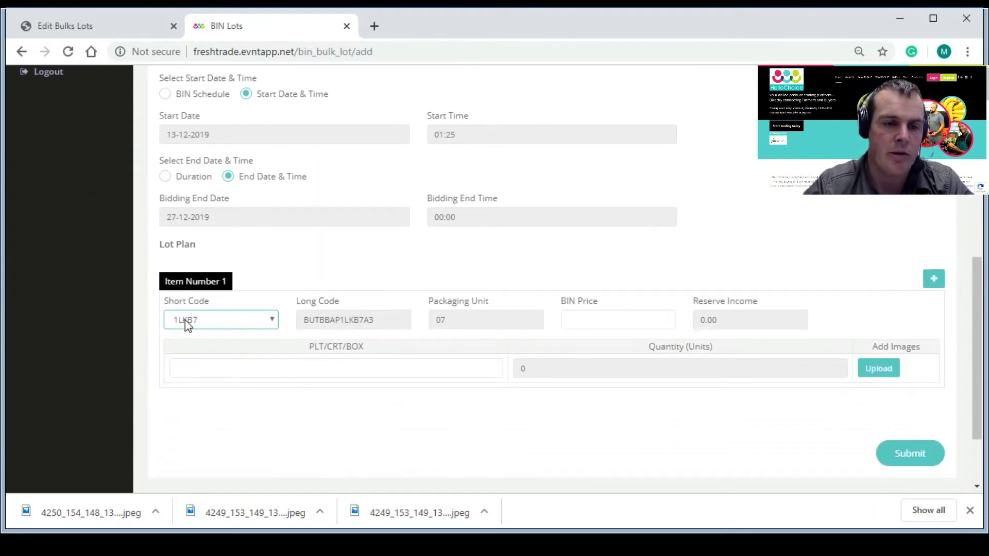
click(568, 318)
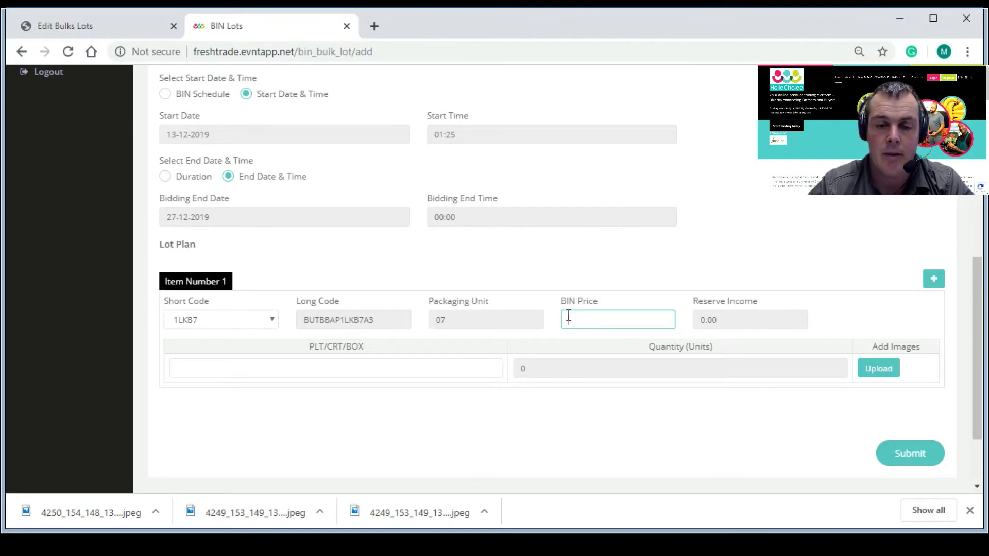
text(45)
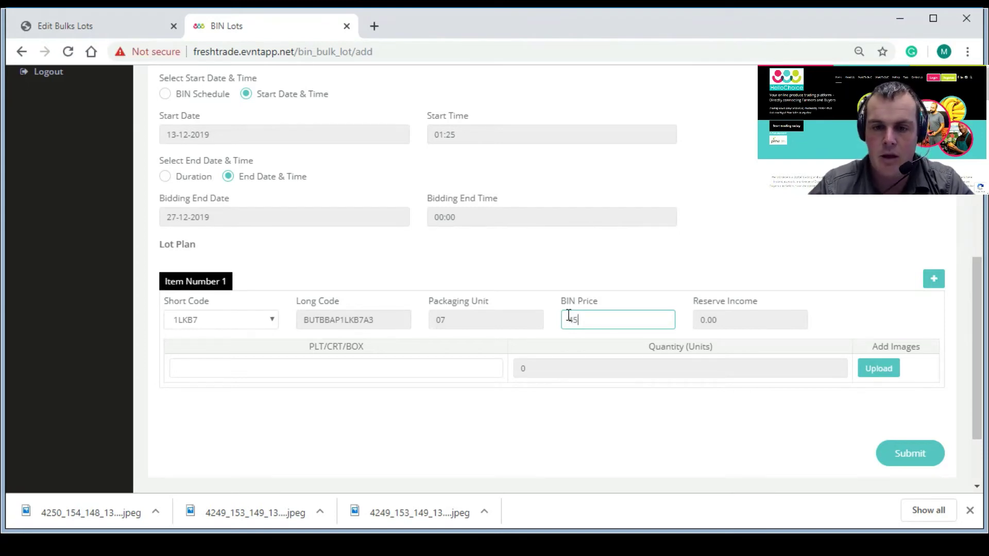
Enter 25 pallets, giving 2800 units and 126,000.00 reserve income.
click(366, 367)
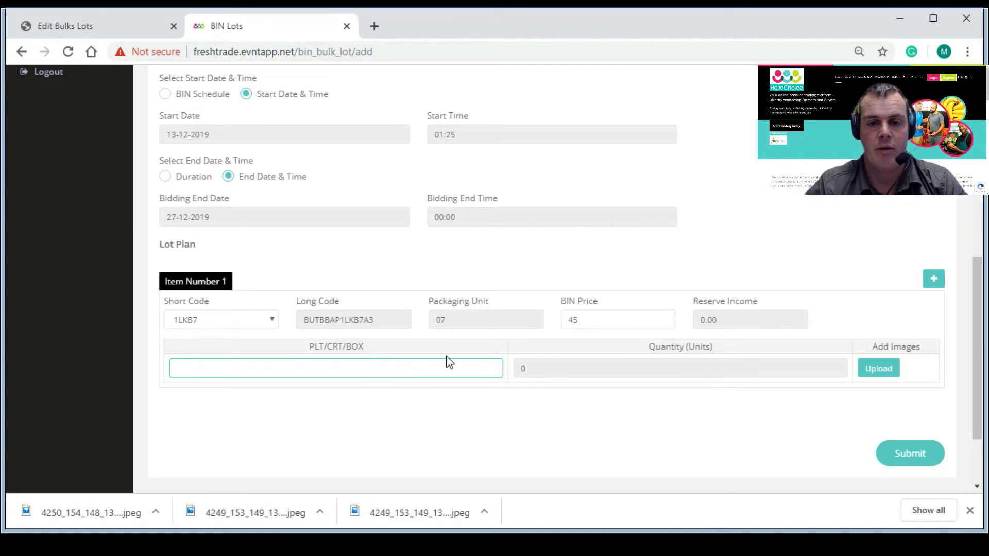
mouse_move(979, 302)
mouse_down()
mouse_move(979, 229)
mouse_move(970, 305)
mouse_up()
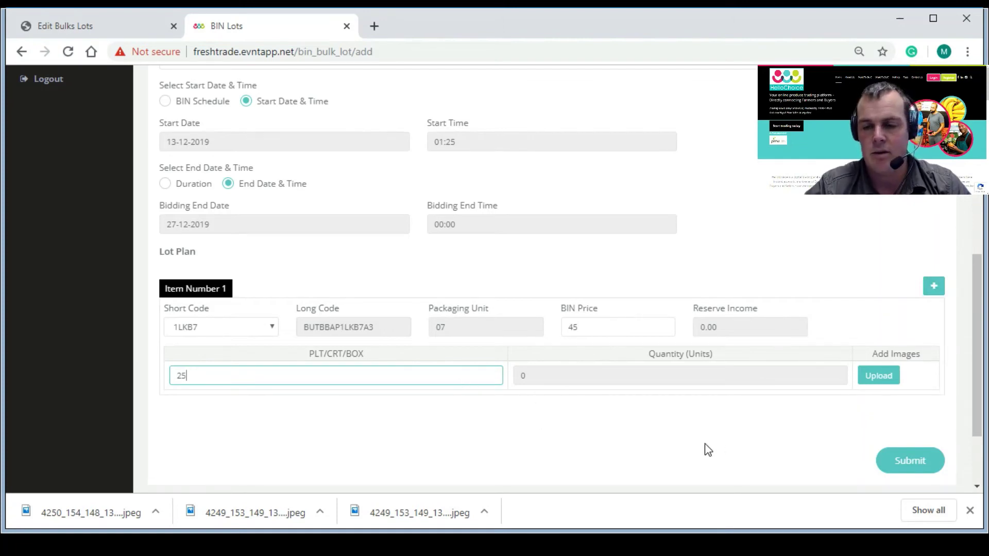
click(839, 380)
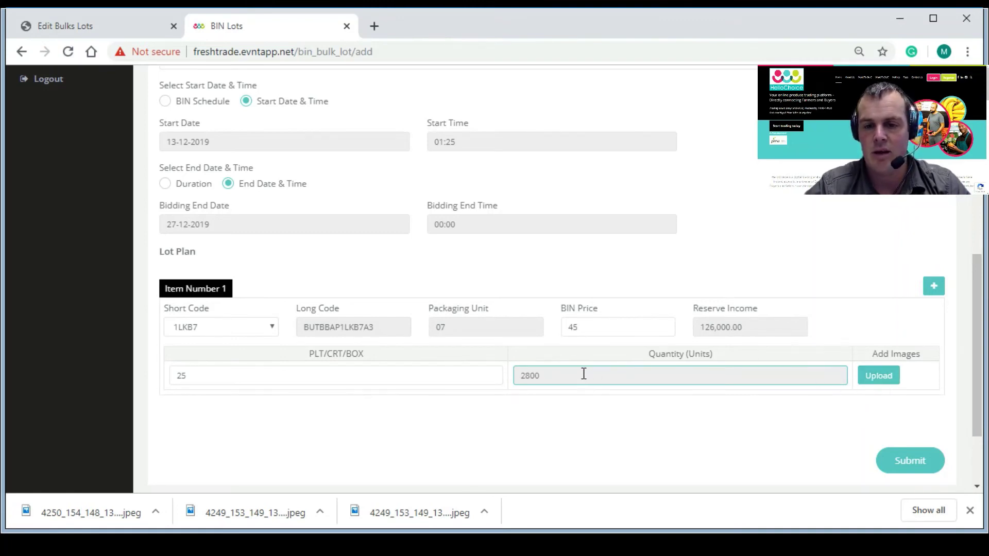
click(873, 386)
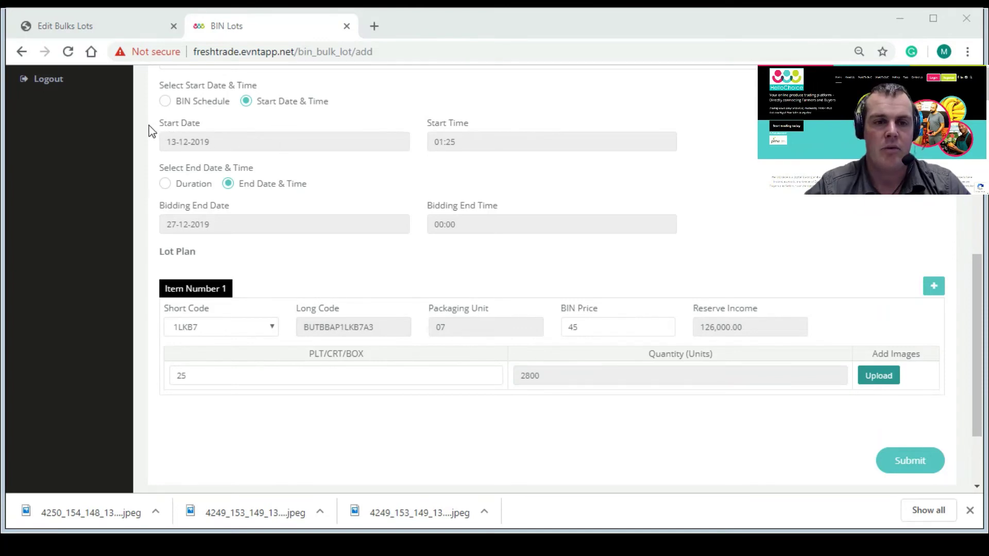
Attach the butternut photo to item 1 and submit it.
click(375, 329)
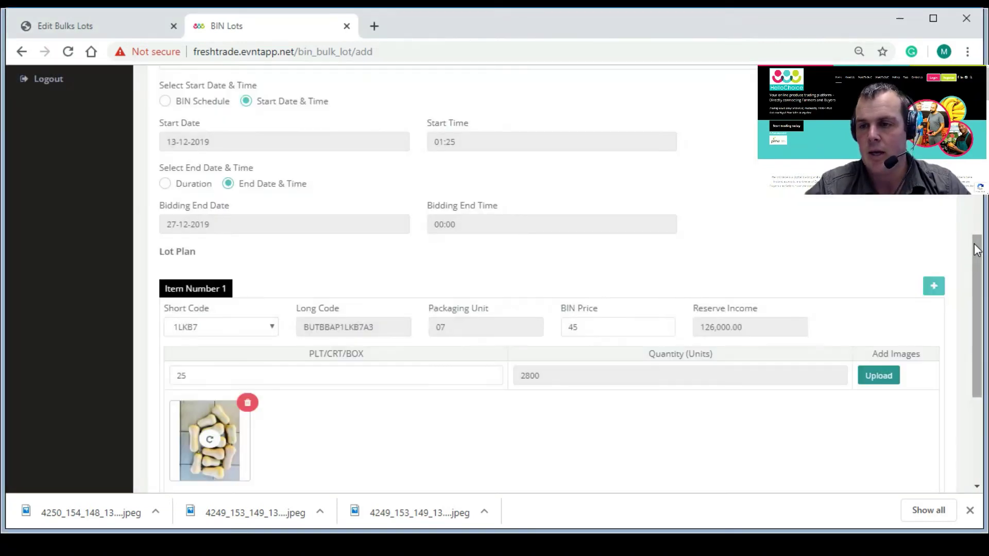
drag(977, 250, 982, 309)
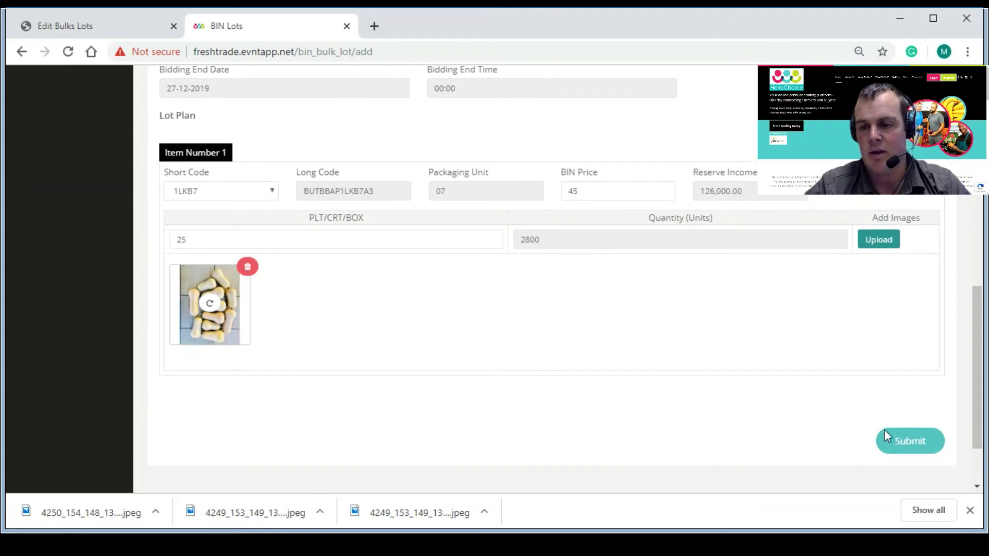
click(920, 442)
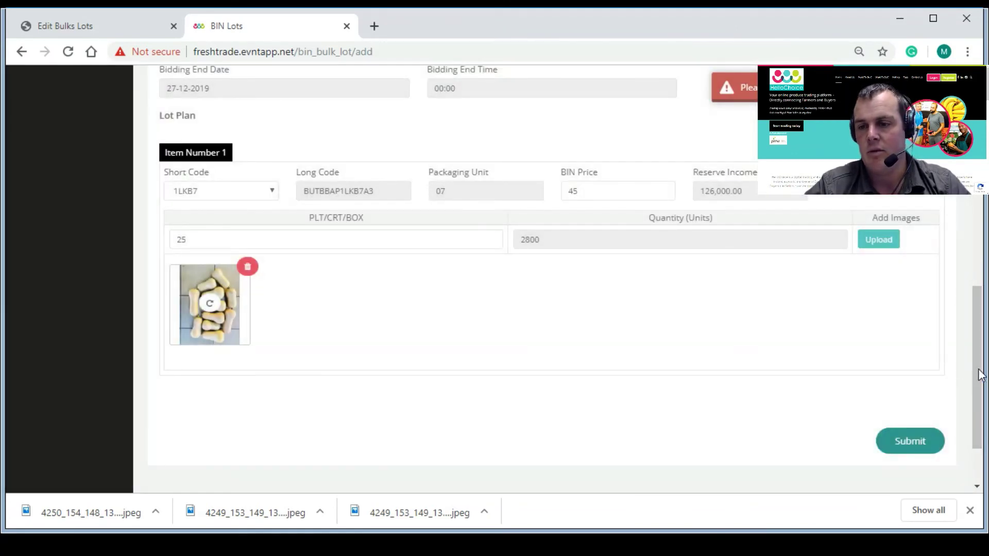
drag(980, 374, 983, 298)
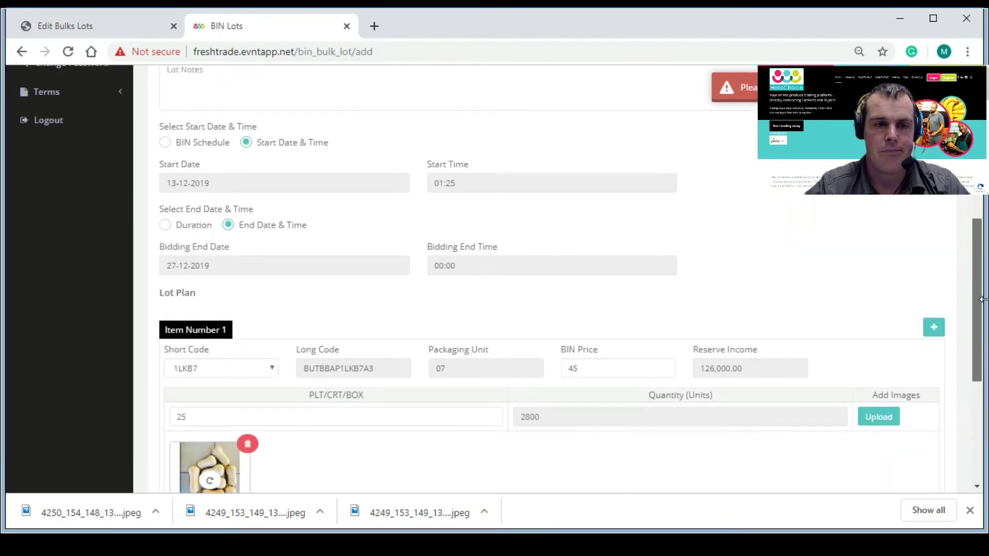
Change the lot's start time to 13:27.
click(490, 182)
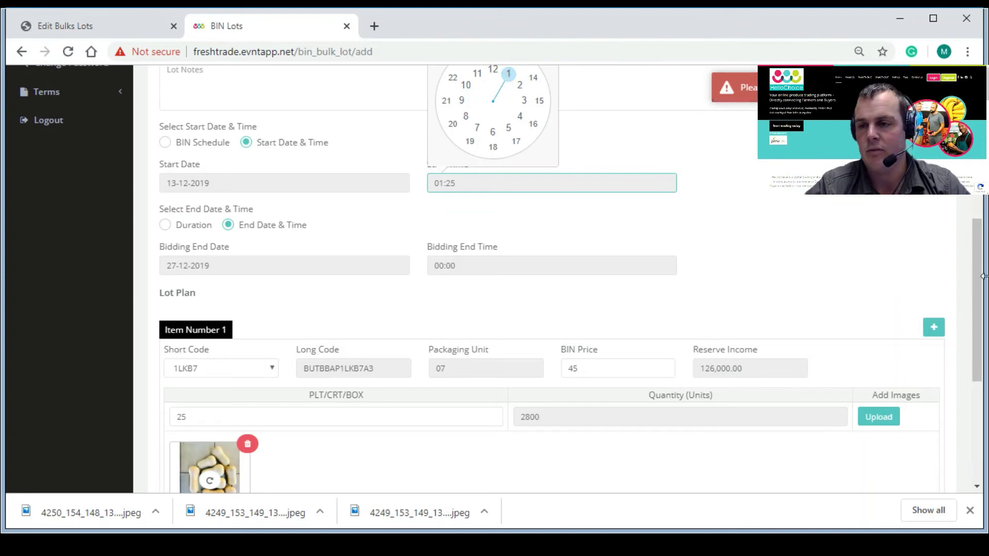
scroll(976, 278, up, 1)
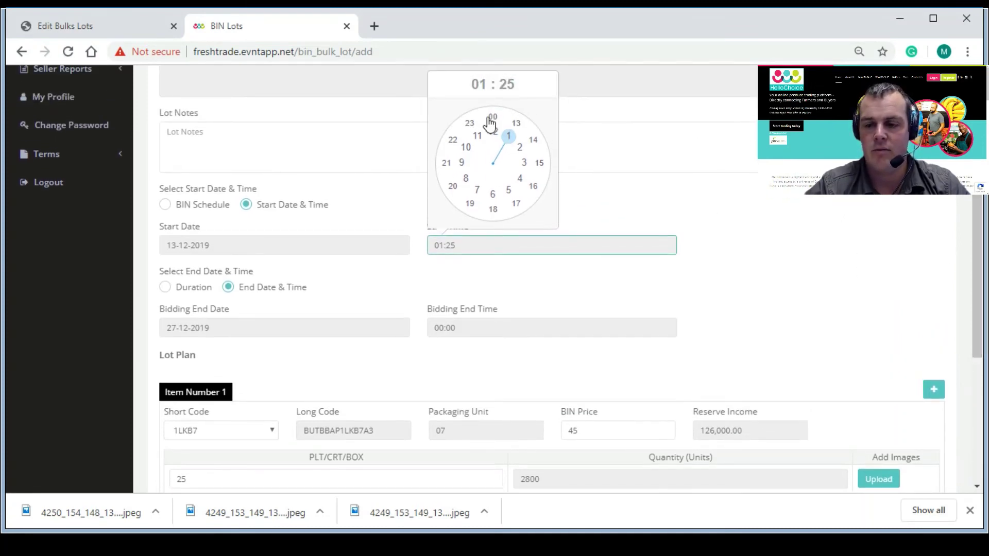
click(514, 126)
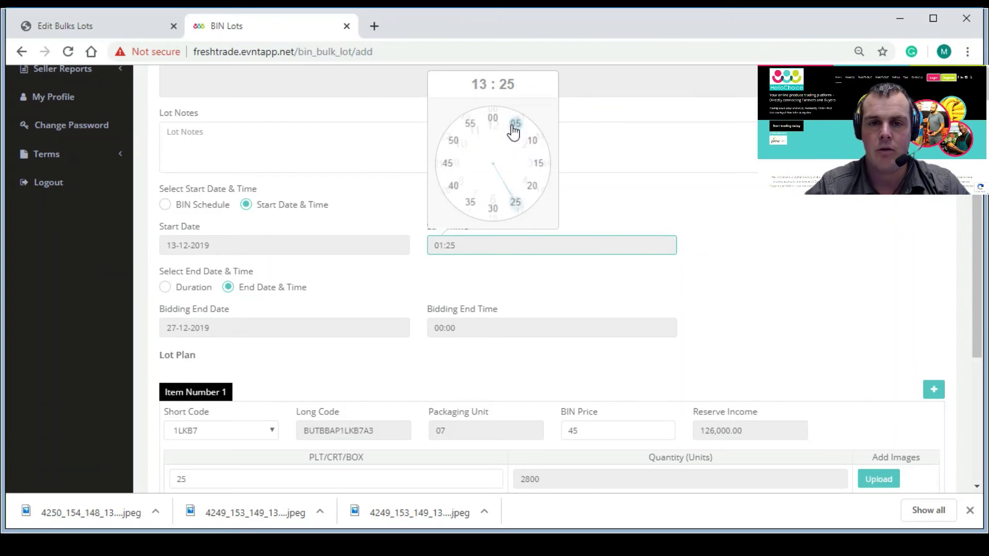
click(506, 207)
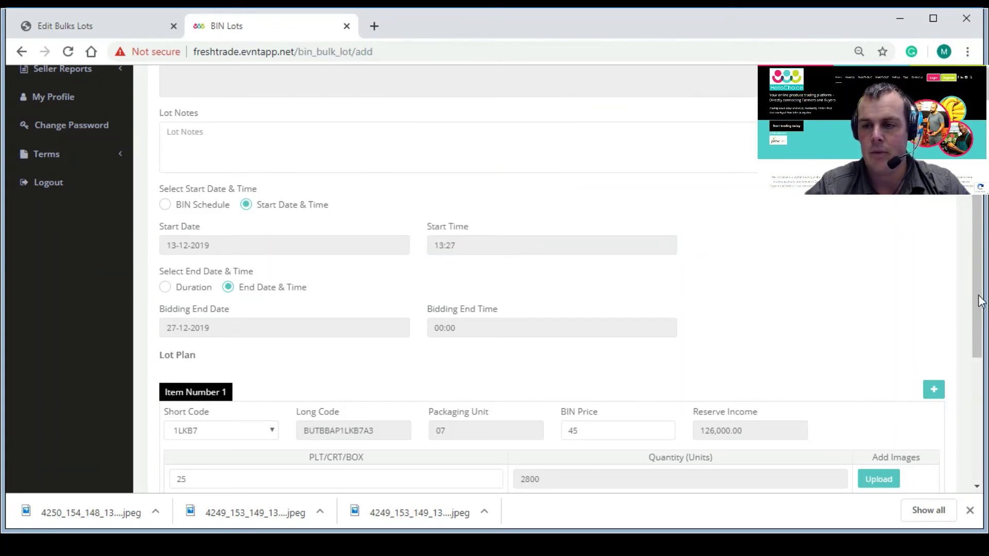
scroll(968, 289, down, 5)
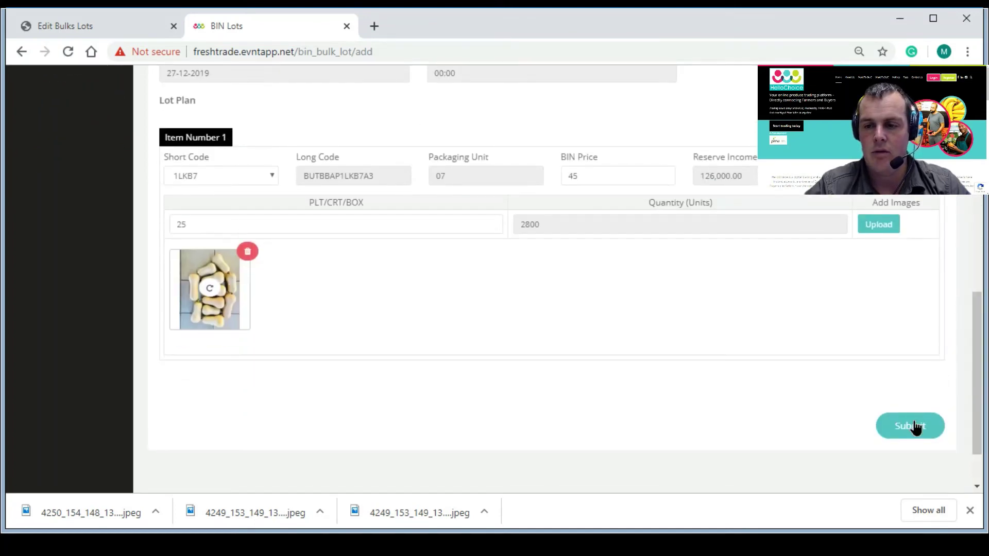
Submit the lot and check that Butternut lot 4315-4315 shows as Approved under BIN Lots.
click(914, 428)
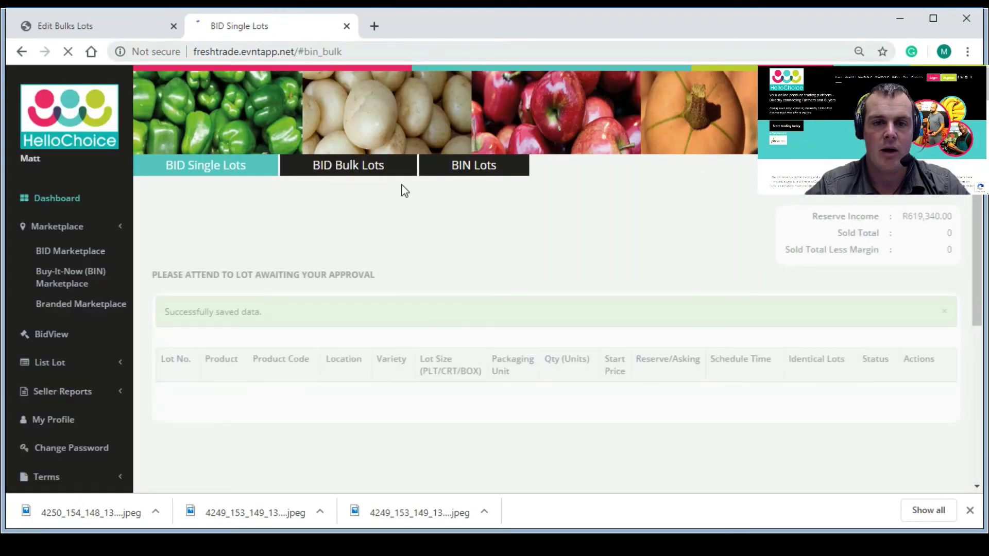
click(454, 166)
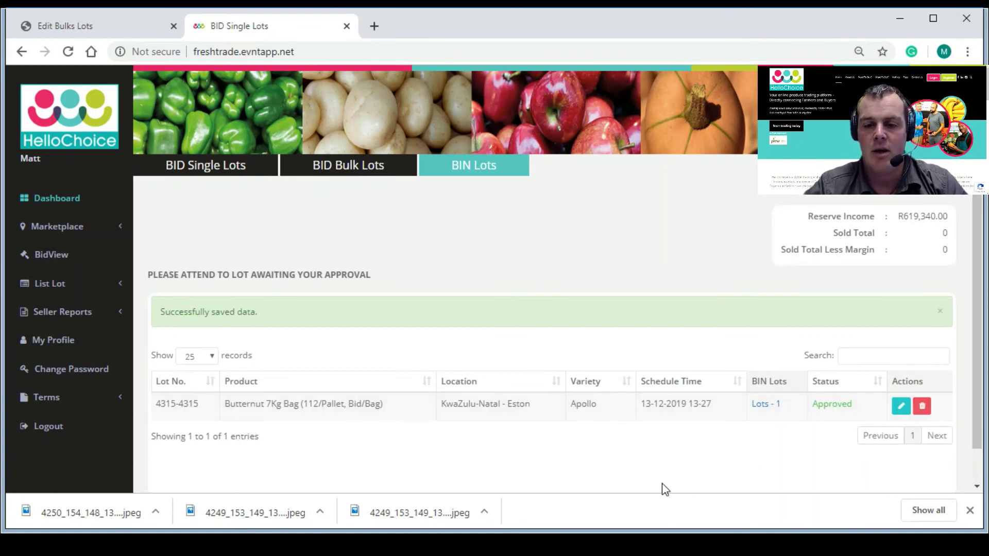
click(401, 524)
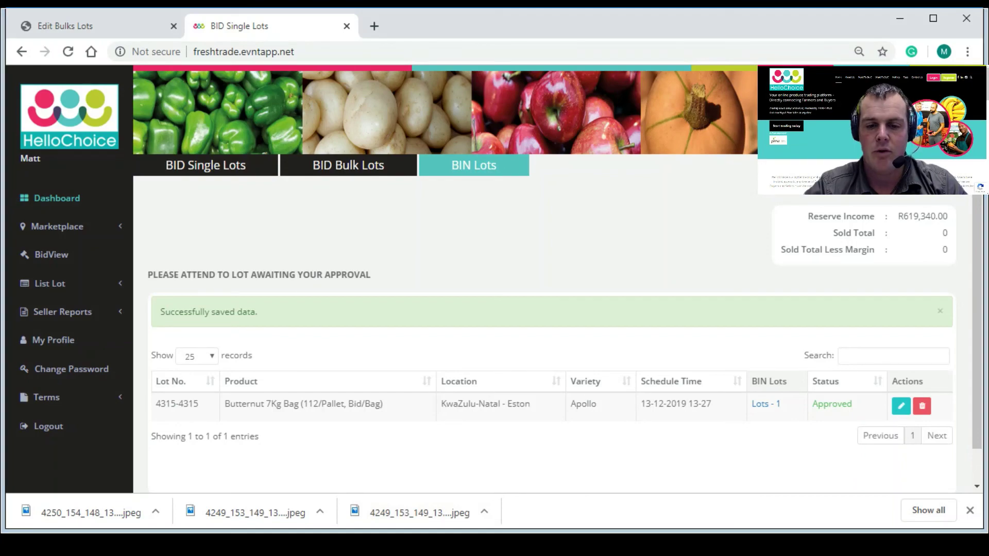